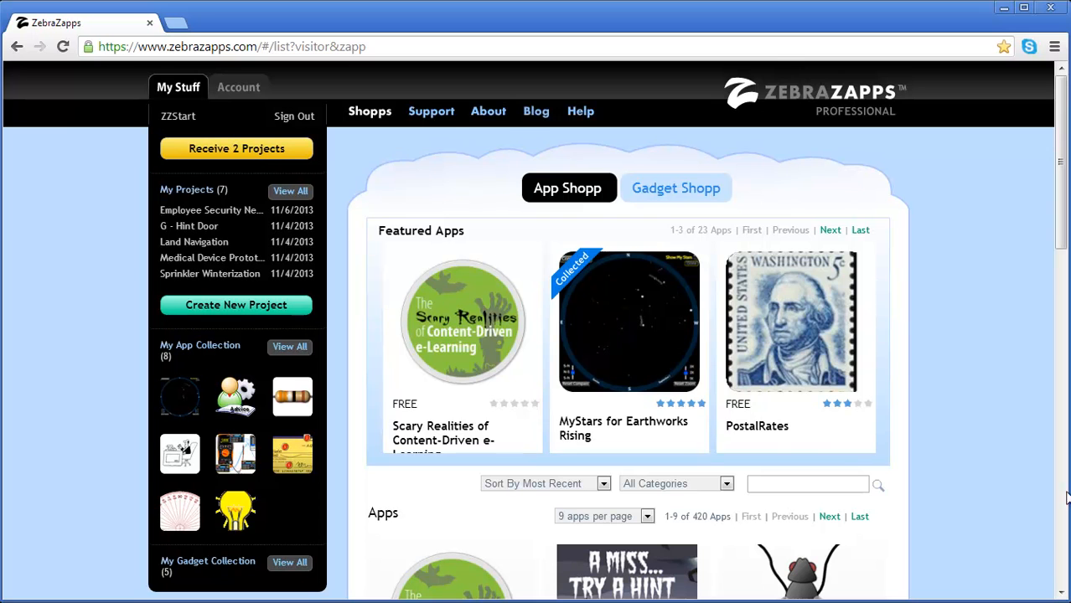
# Step: Open the Employee Security New V1 project for editing from the full list of projects
pyautogui.click(288, 196)
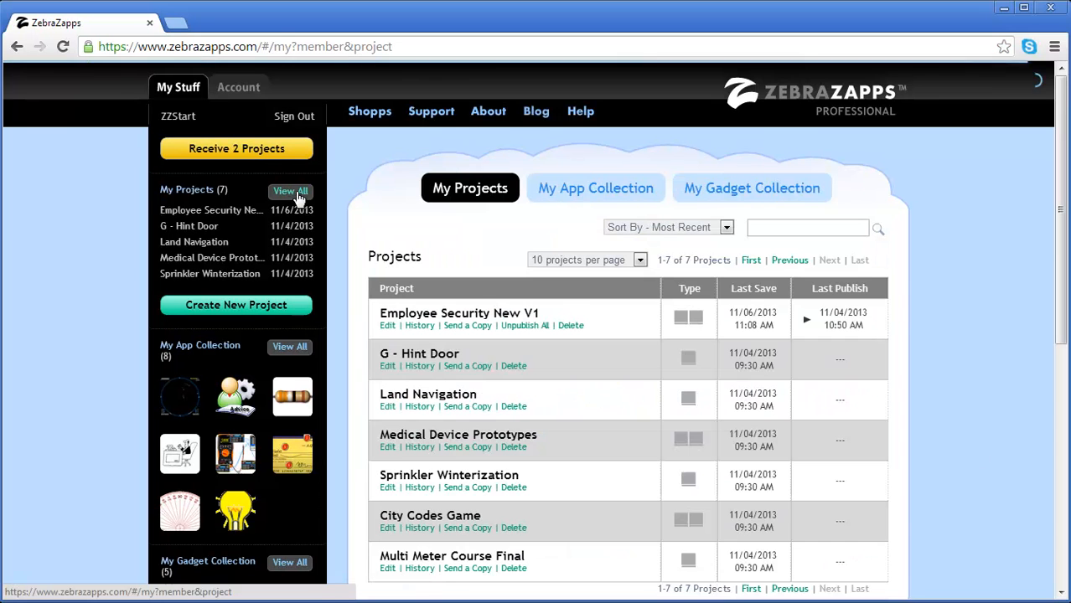
pyautogui.click(388, 326)
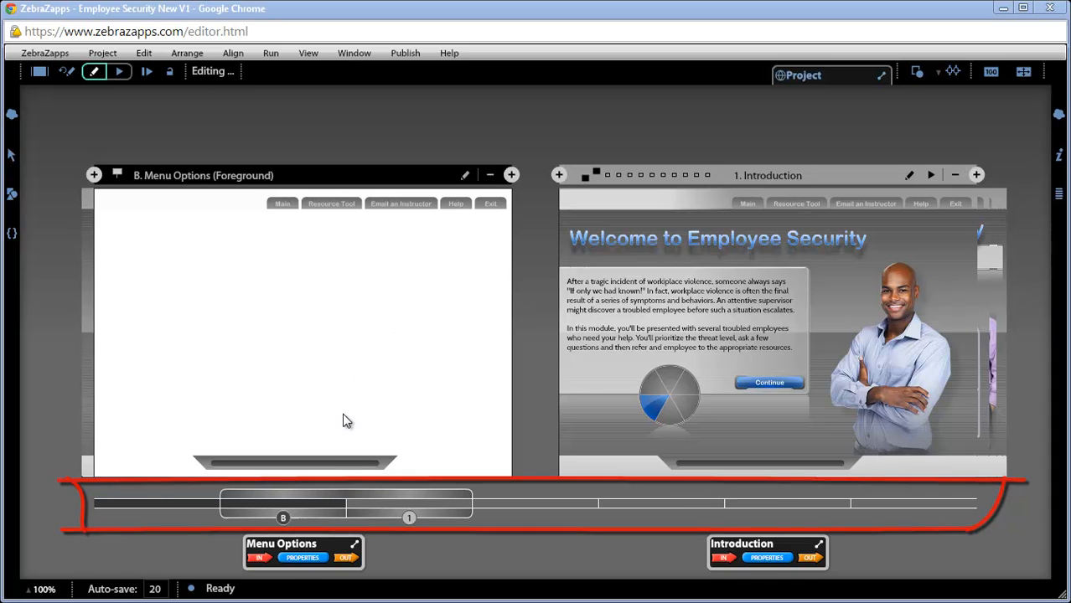
# Step: Browse the project's events from the Background master through Conclusion, including non-adjacent events shown side by side
pyautogui.moveTo(318, 502)
pyautogui.mouseDown()
pyautogui.moveTo(209, 506)
pyautogui.moveTo(818, 509)
pyautogui.mouseUp()
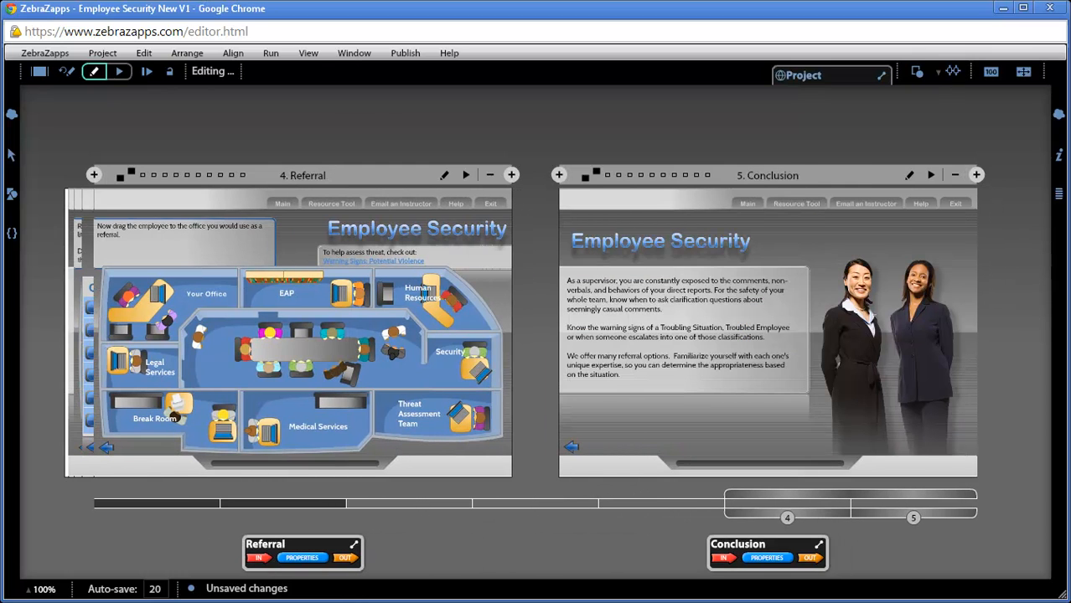
pyautogui.moveTo(823, 503); pyautogui.dragTo(459, 520)
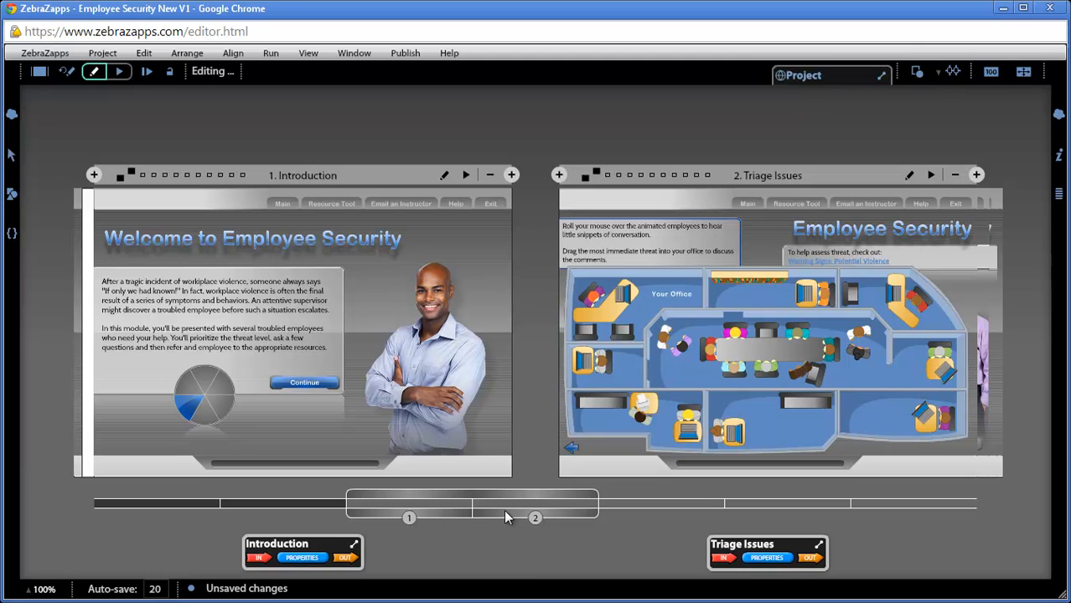
pyautogui.moveTo(454, 517); pyautogui.dragTo(320, 509)
pyautogui.moveTo(481, 521); pyautogui.dragTo(732, 509)
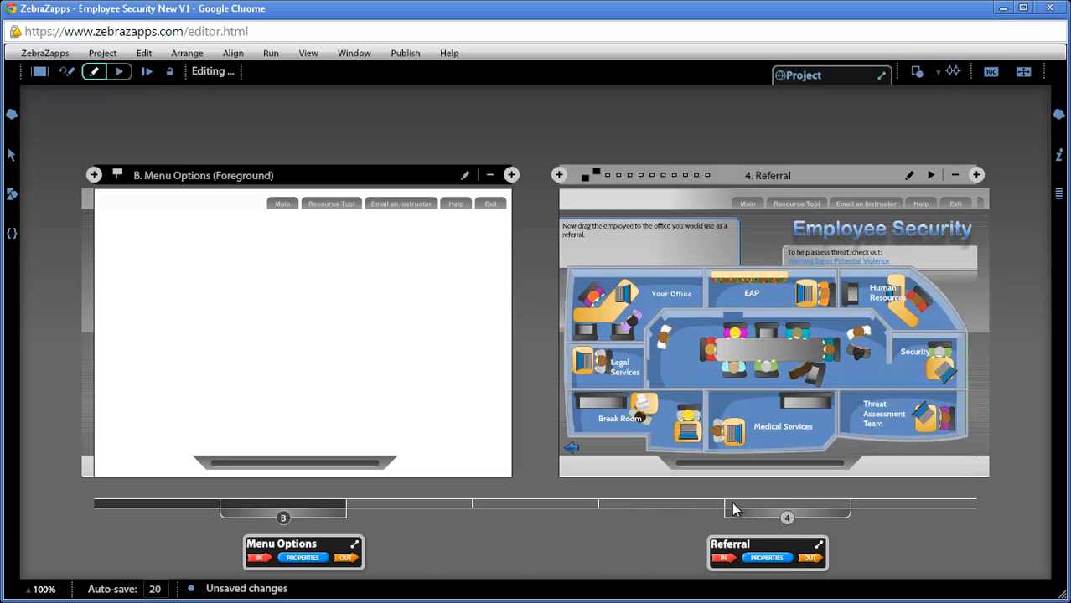
pyautogui.moveTo(321, 511); pyautogui.dragTo(453, 518)
pyautogui.moveTo(729, 520); pyautogui.dragTo(867, 526)
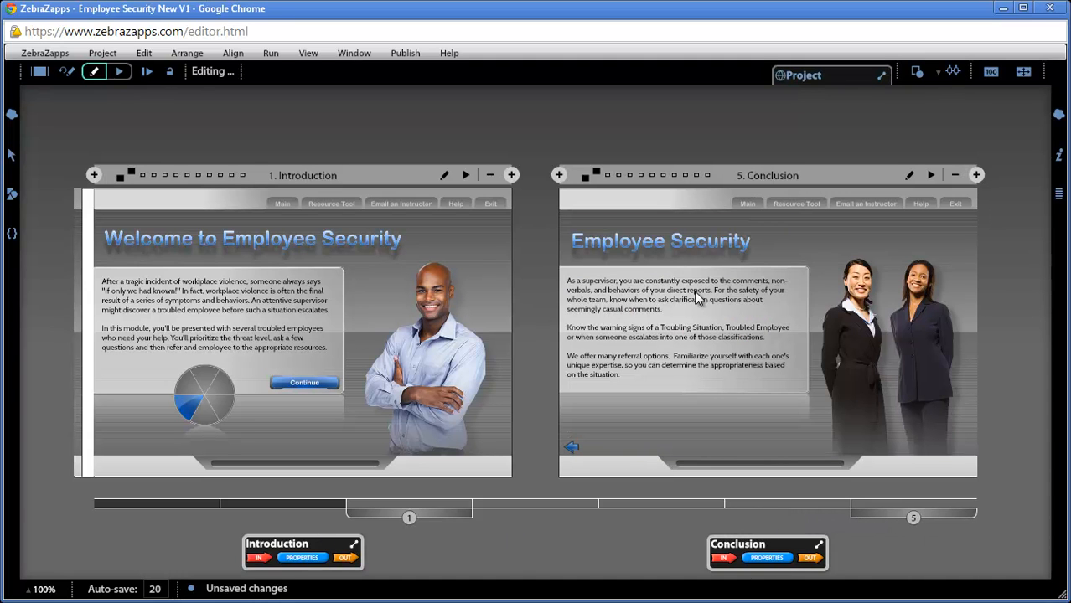
pyautogui.moveTo(900, 519); pyautogui.dragTo(687, 505)
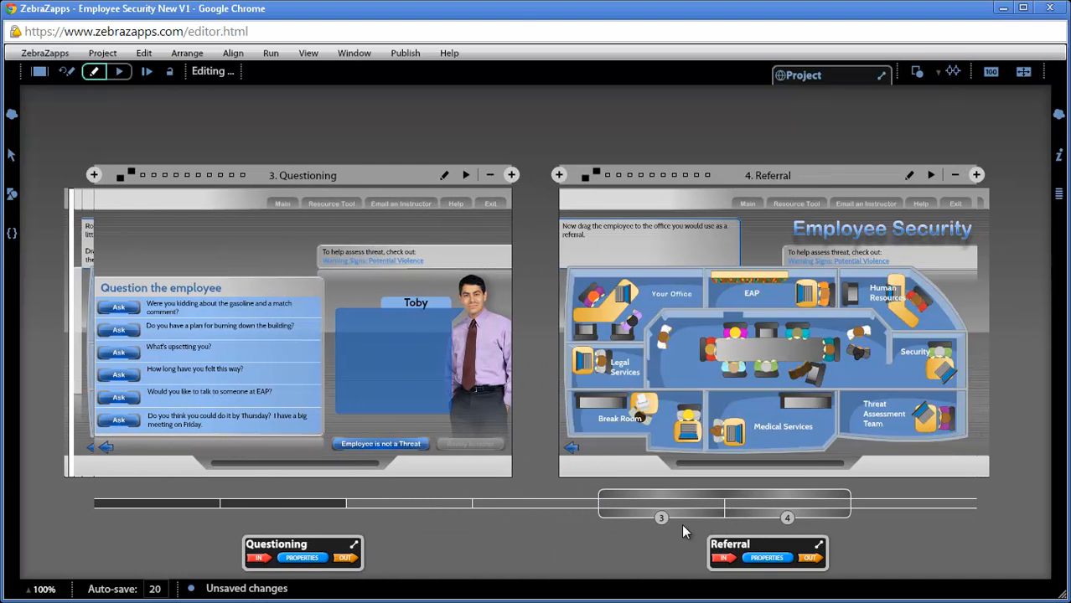
pyautogui.moveTo(692, 505); pyautogui.dragTo(176, 549)
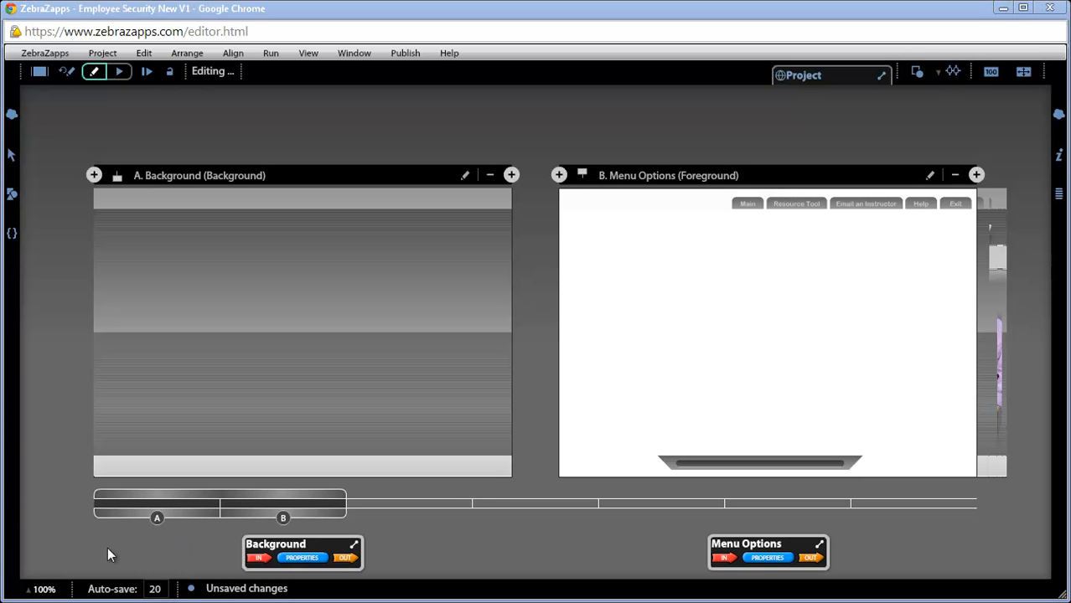
# Step: Switch the Menu Options master to the background and back to the foreground twice
pyautogui.moveTo(156, 500); pyautogui.dragTo(297, 498)
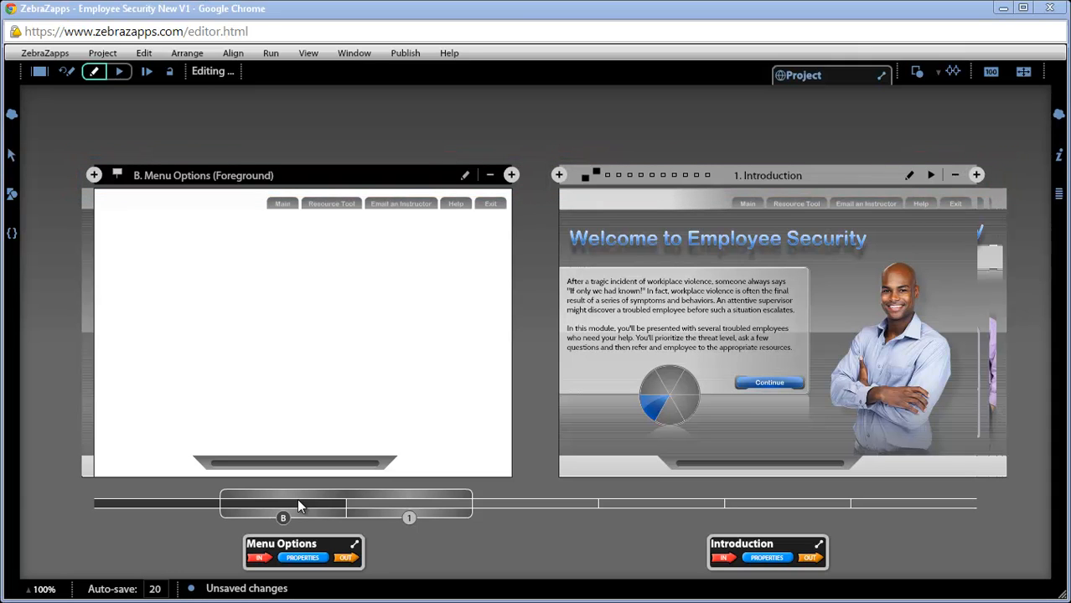
pyautogui.click(117, 175)
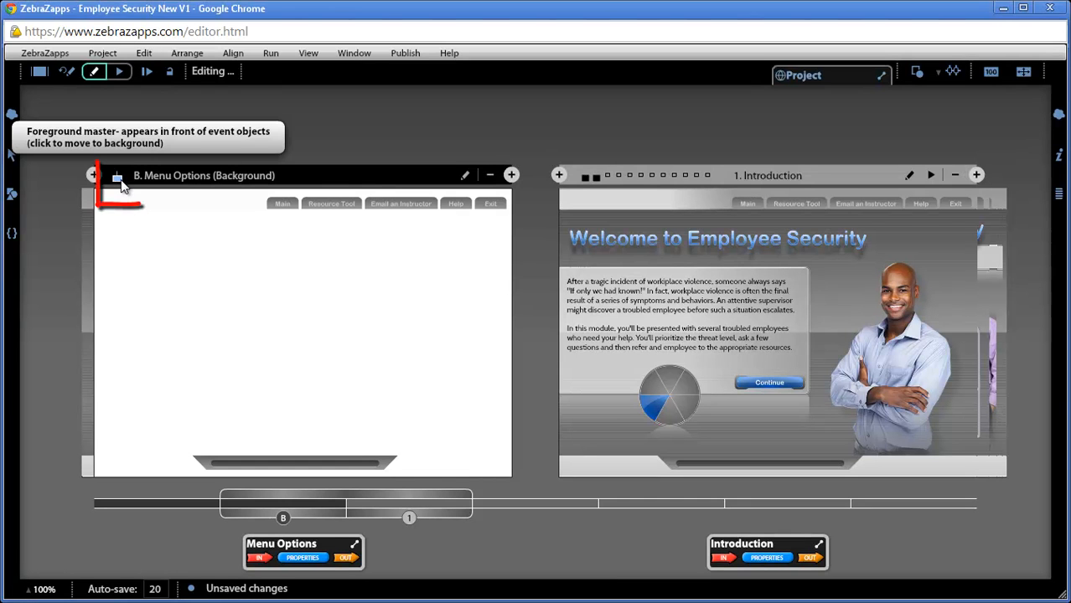
pyautogui.click(122, 177)
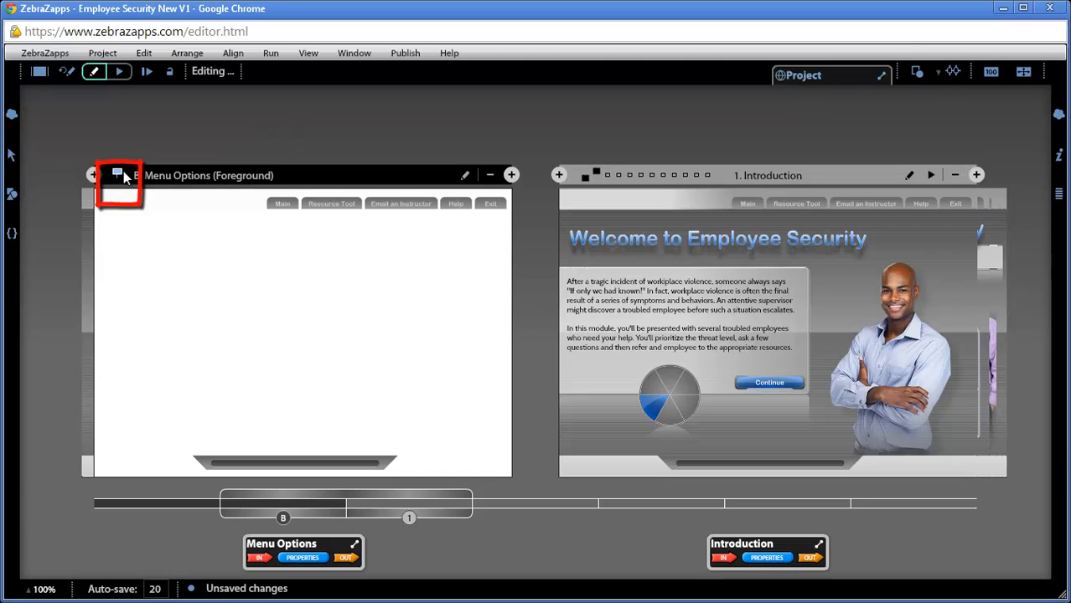
pyautogui.click(124, 177)
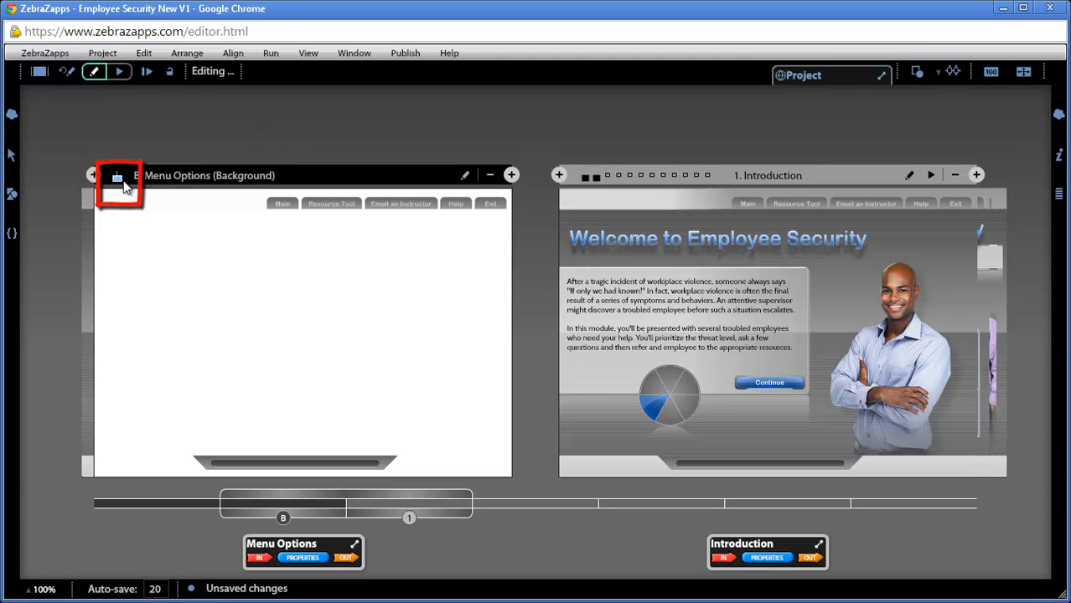
pyautogui.click(124, 175)
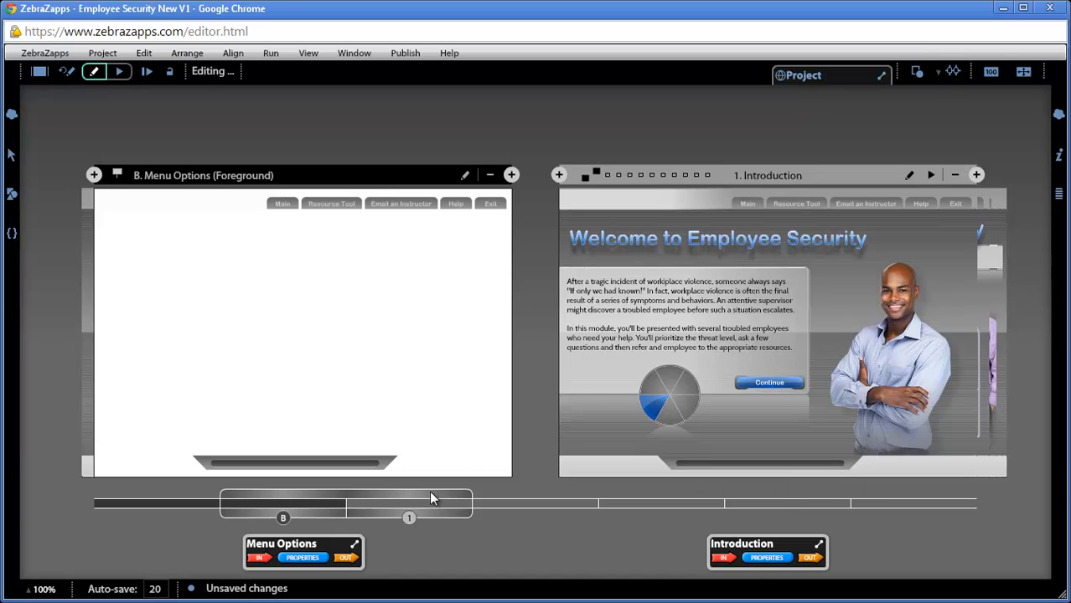
# Step: Review the Background and Menu Options masters and turn off the Background master for the Introduction event
pyautogui.moveTo(430, 498); pyautogui.dragTo(299, 517)
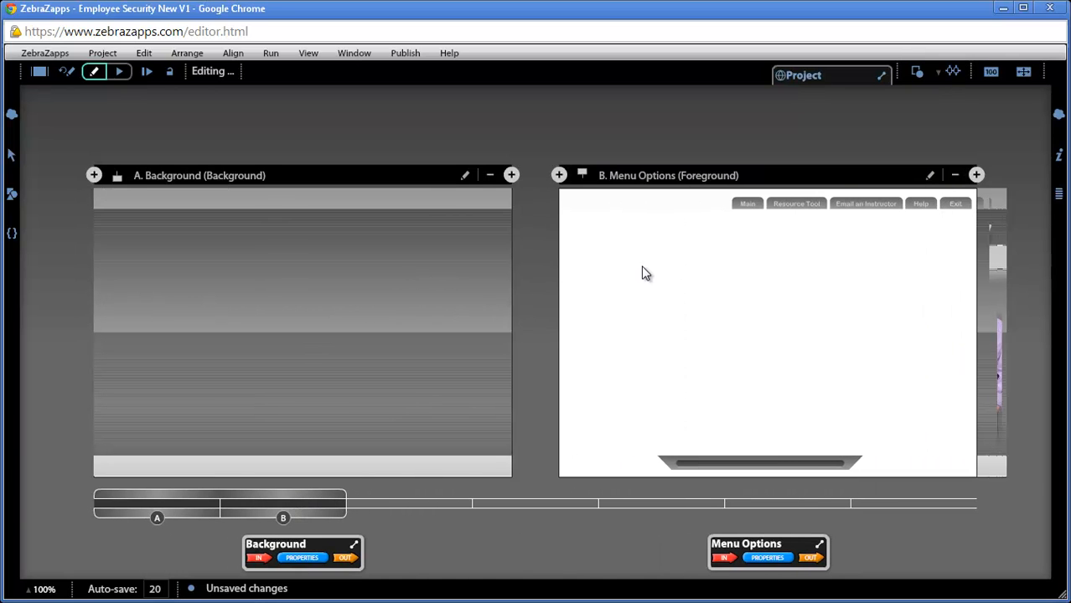
pyautogui.moveTo(279, 490); pyautogui.dragTo(400, 496)
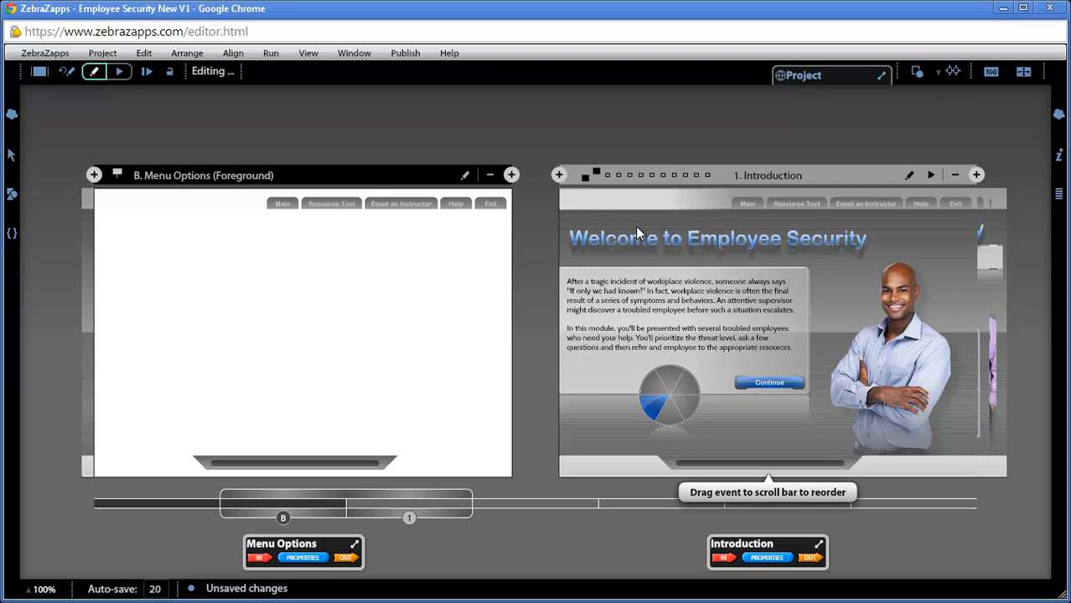
pyautogui.click(584, 178)
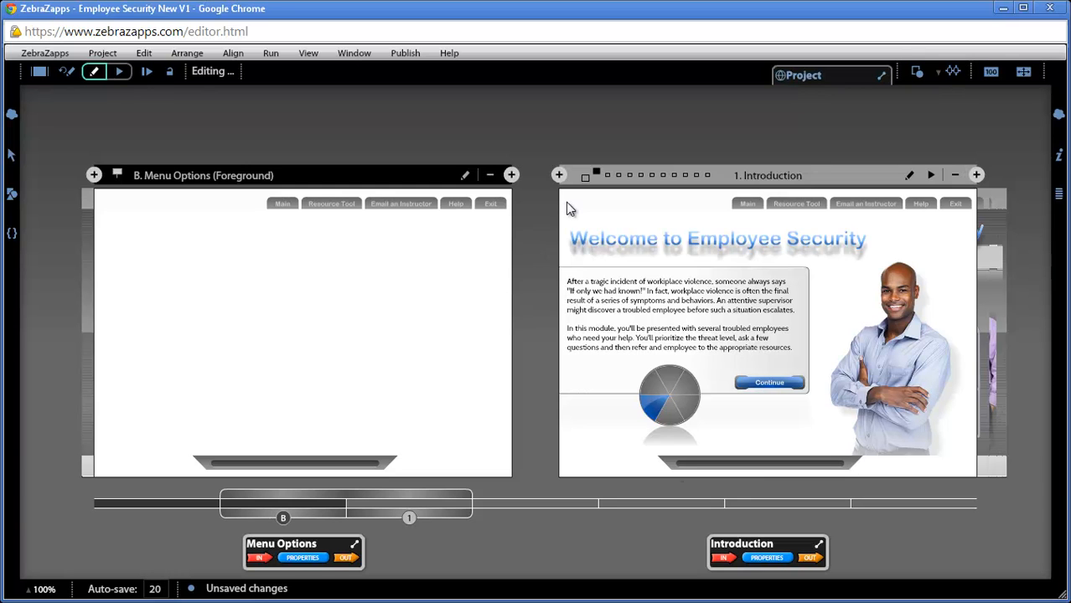
pyautogui.moveTo(407, 499); pyautogui.dragTo(381, 493)
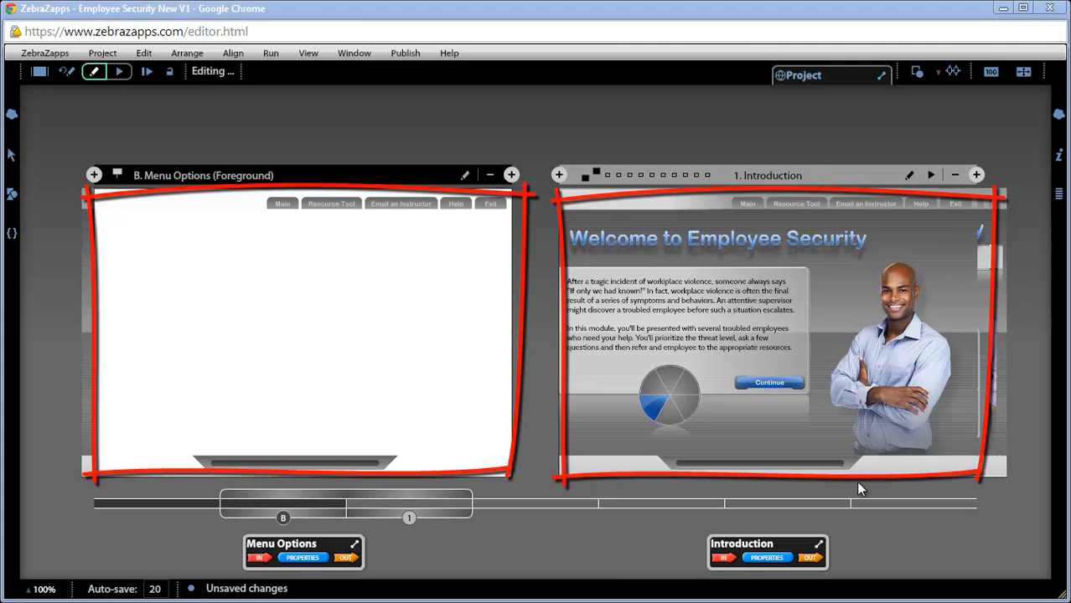
# Step: Open the Triage Issues event in single-event view and run it, moving two employees into Your Office to trigger their feedback
pyautogui.click(909, 177)
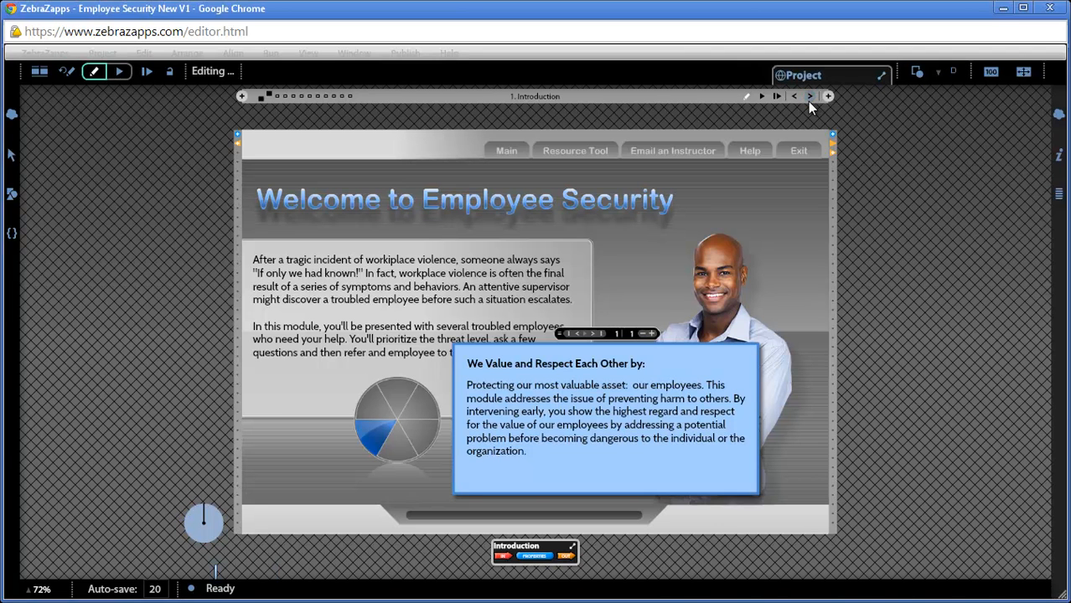
pyautogui.click(808, 99)
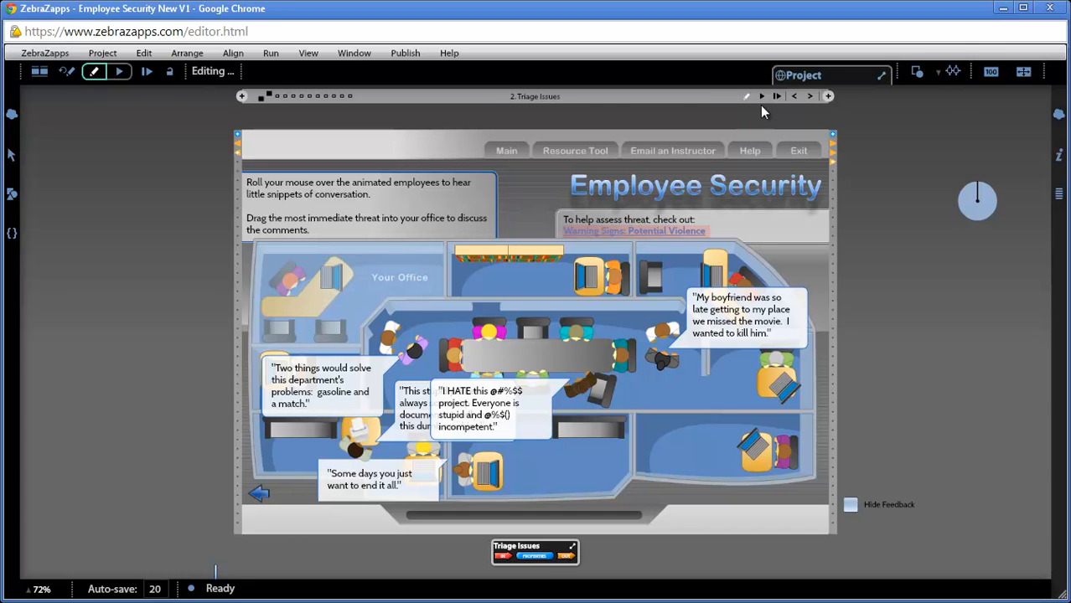
pyautogui.click(761, 96)
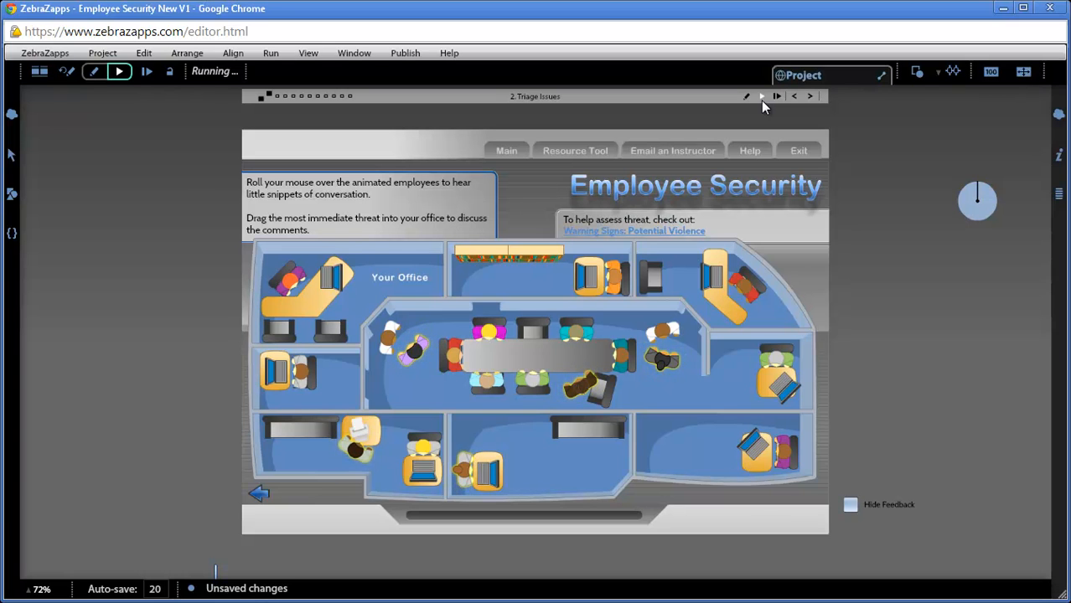
pyautogui.moveTo(661, 356); pyautogui.dragTo(398, 284)
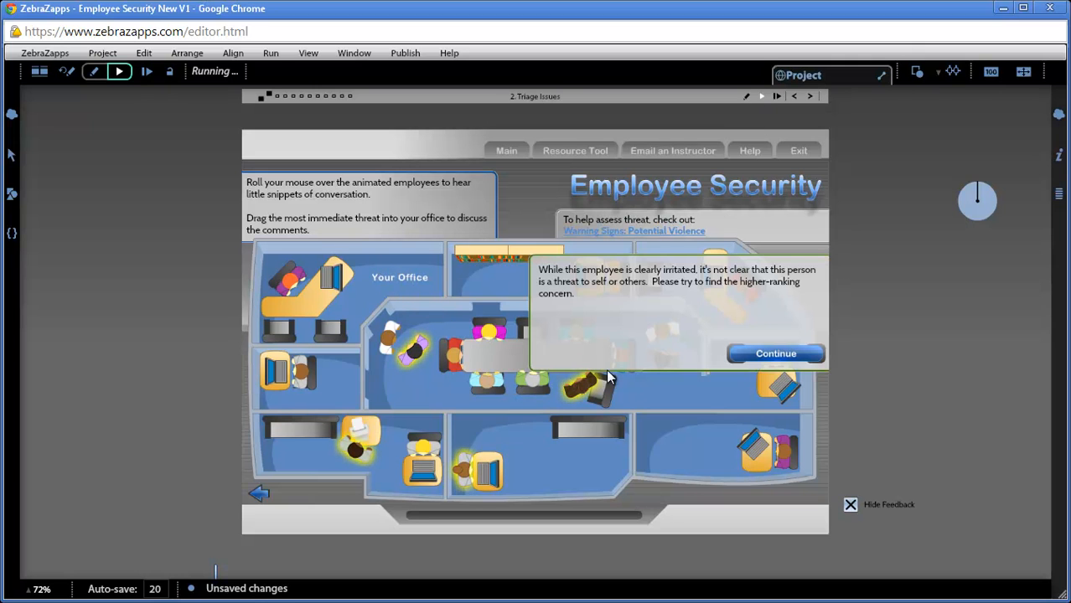
pyautogui.click(780, 353)
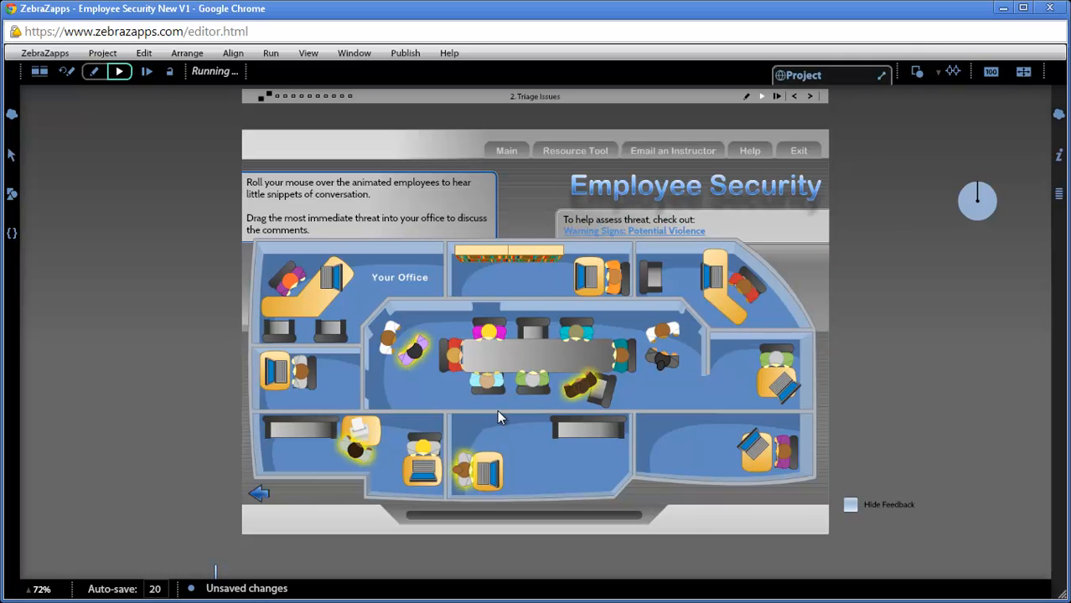
pyautogui.moveTo(358, 457)
pyautogui.moveTo(359, 457); pyautogui.dragTo(378, 281)
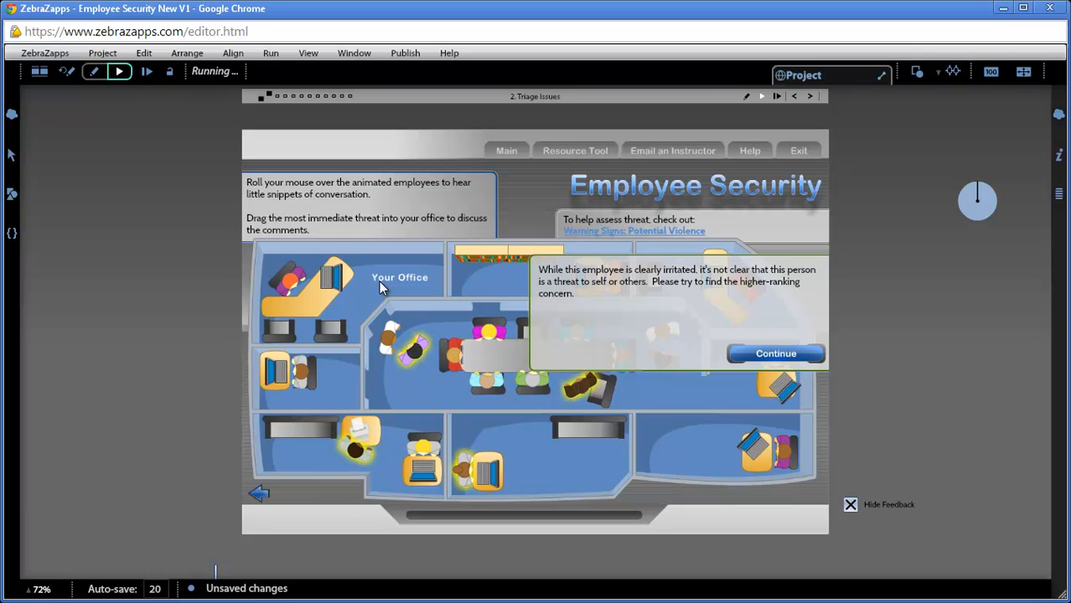
# Step: Return to editing and extend the irritated-employee feedback text so it ends with "concern of the office."
pyautogui.click(745, 98)
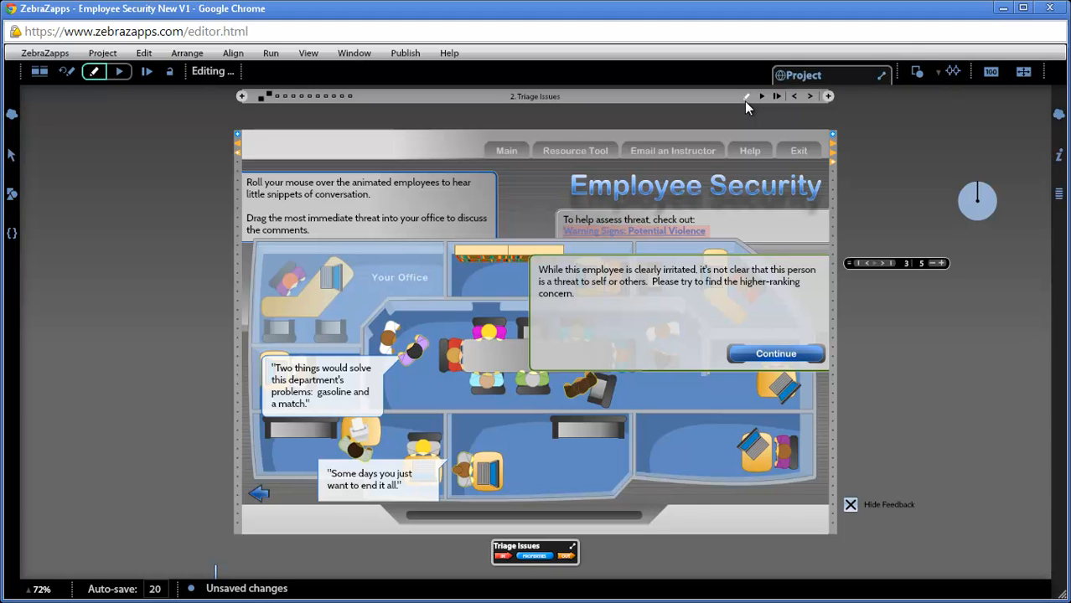
pyautogui.click(566, 295)
pyautogui.doubleClick(569, 295)
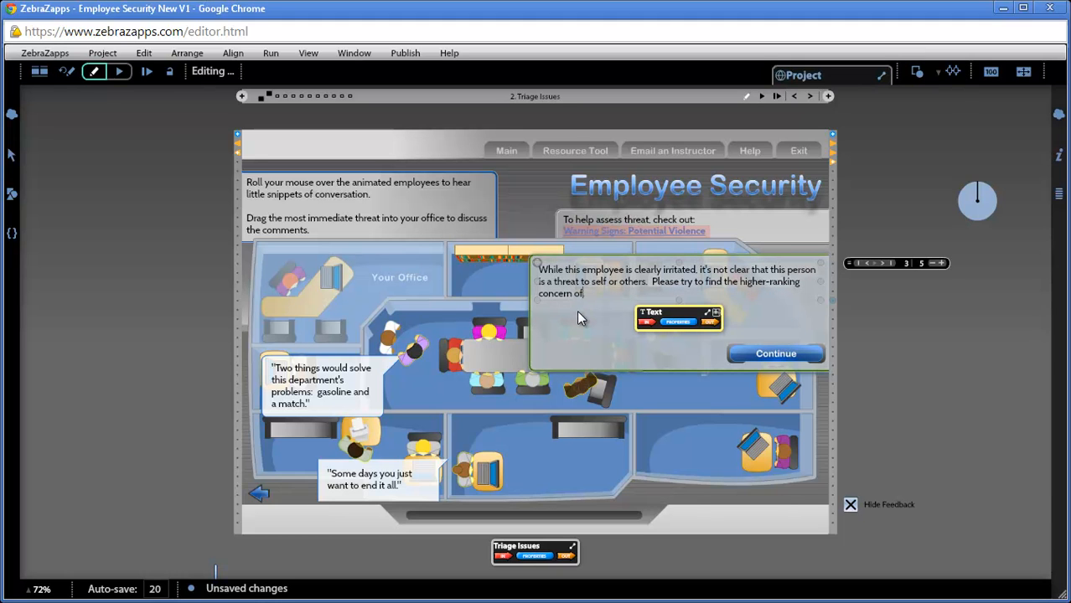
pyautogui.write('of the office.')
# Step: Run the event again and move the employee beside the empty conference chair into Your Office, dismissing each feedback message
pyautogui.click(775, 98)
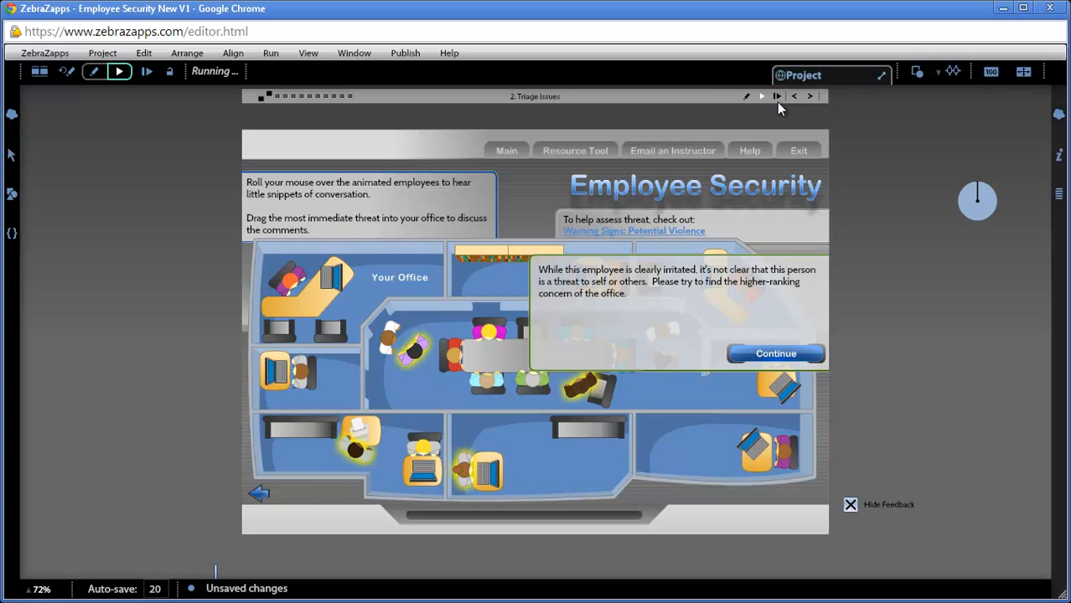
pyautogui.click(773, 358)
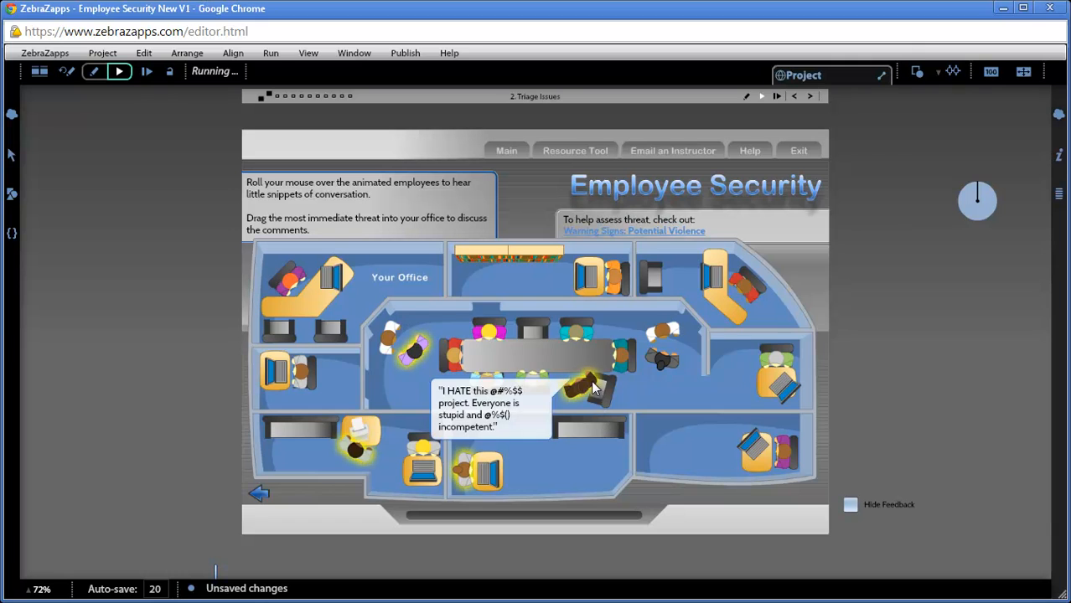
pyautogui.moveTo(493, 350); pyautogui.dragTo(398, 278)
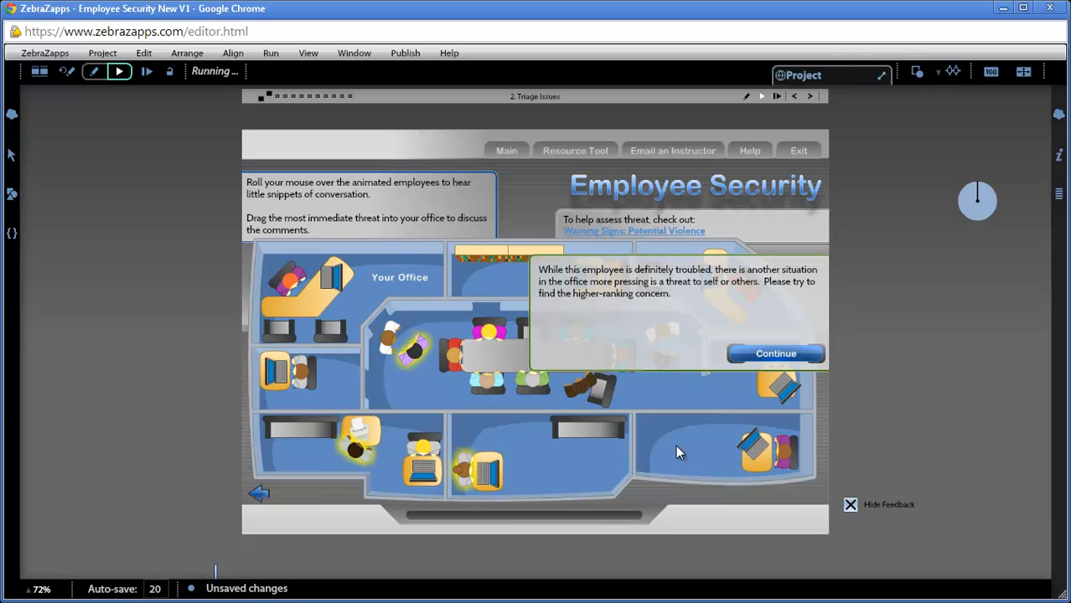
pyautogui.click(777, 360)
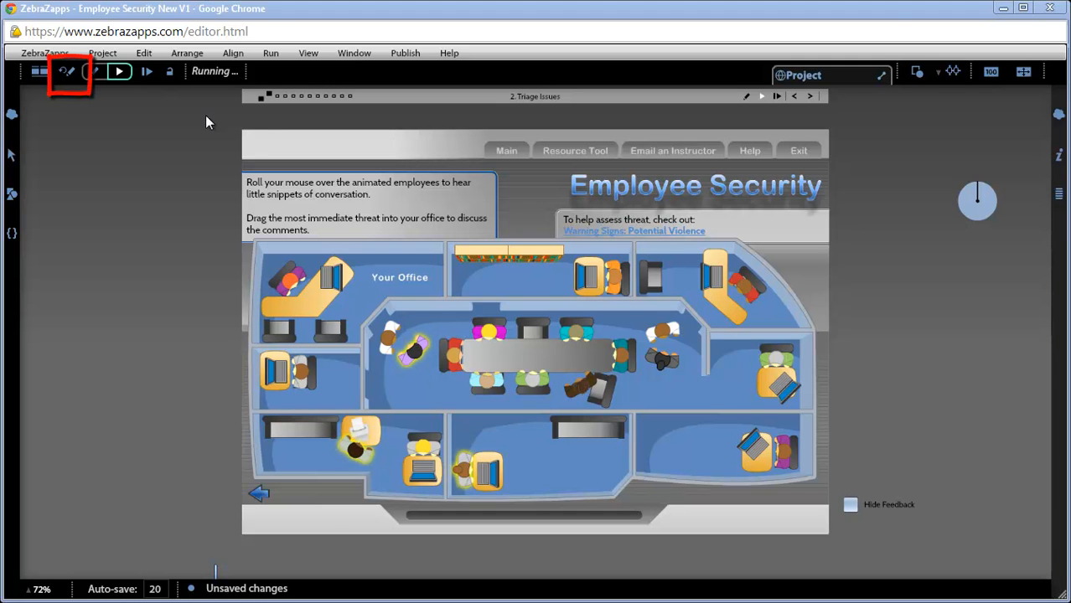
# Step: Reset the event to its starting state for editing and rename it Office Issues
pyautogui.click(69, 76)
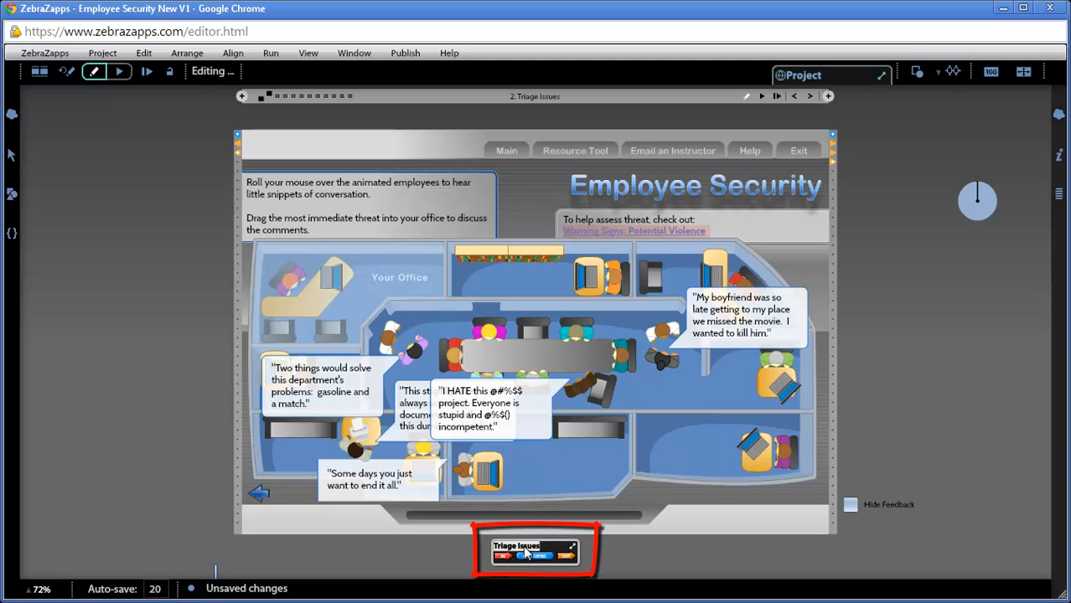
pyautogui.write('Office Issues')
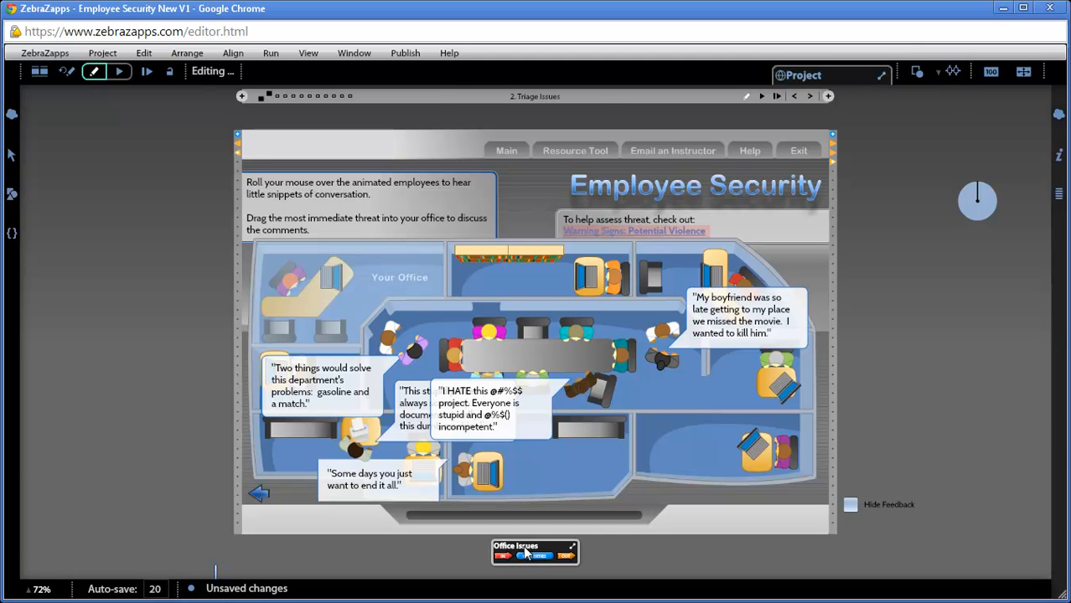
pyautogui.click(461, 550)
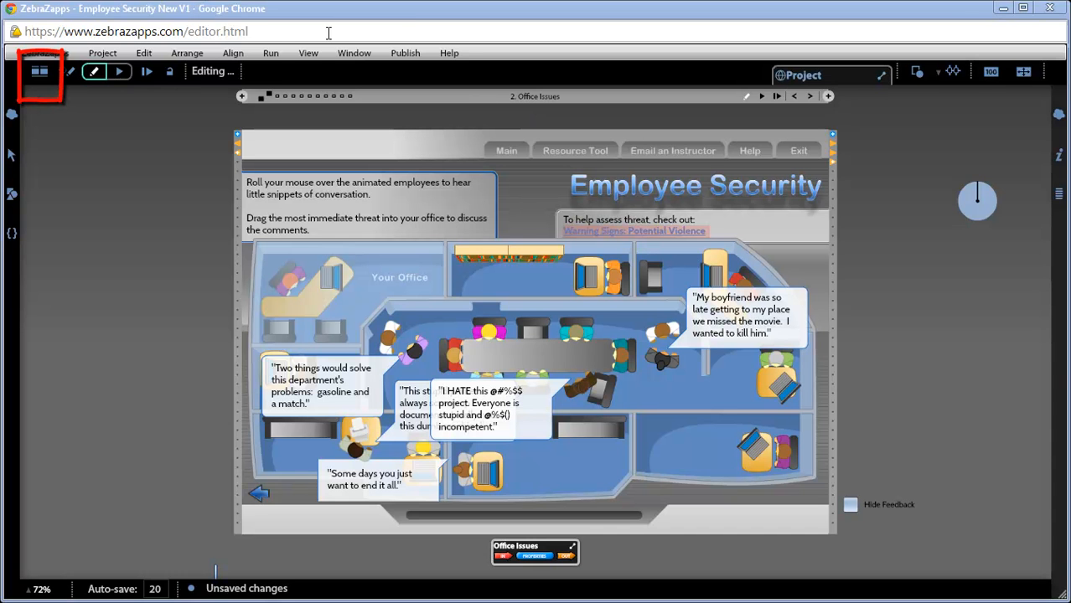
# Step: Return to the two-event view, duplicate the Introduction event directly after itself and delete the copy
pyautogui.click(40, 73)
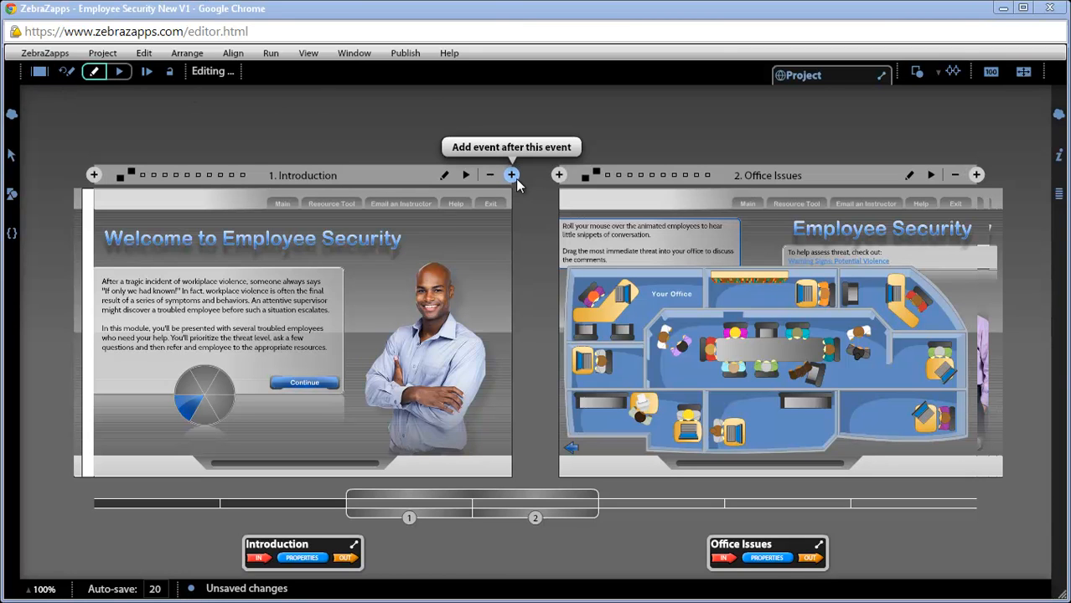
pyautogui.press('alt')
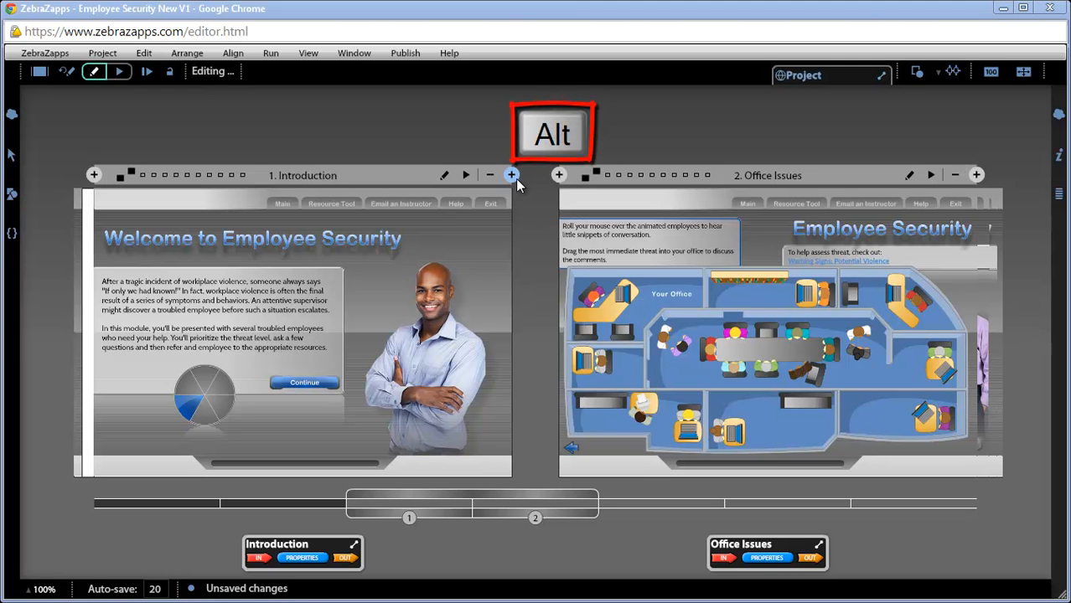
pyautogui.keyDown('alt'); pyautogui.click(516, 178); pyautogui.keyUp('alt')
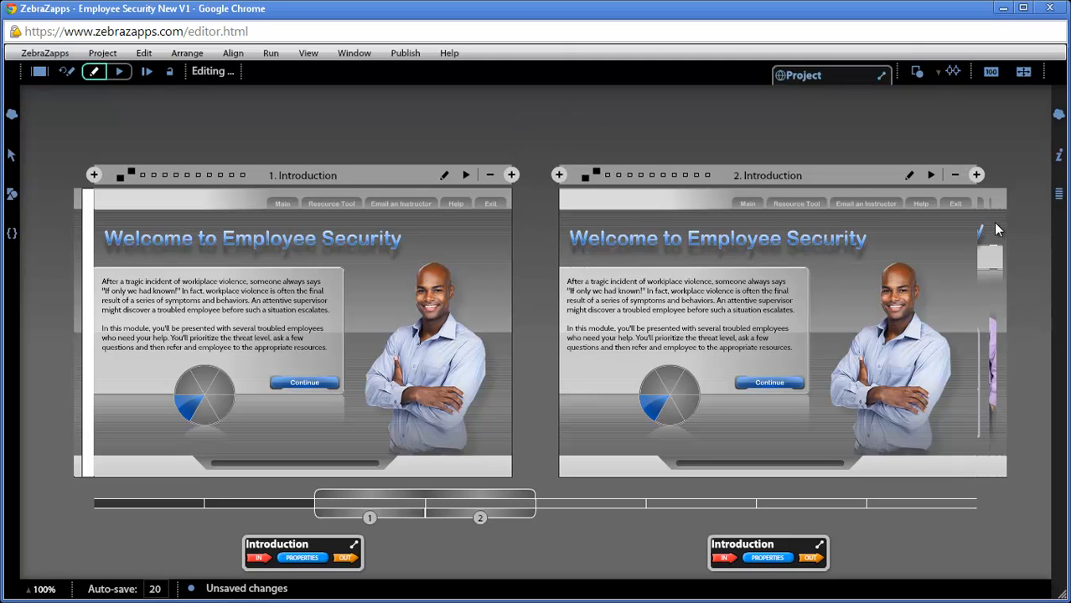
pyautogui.click(954, 176)
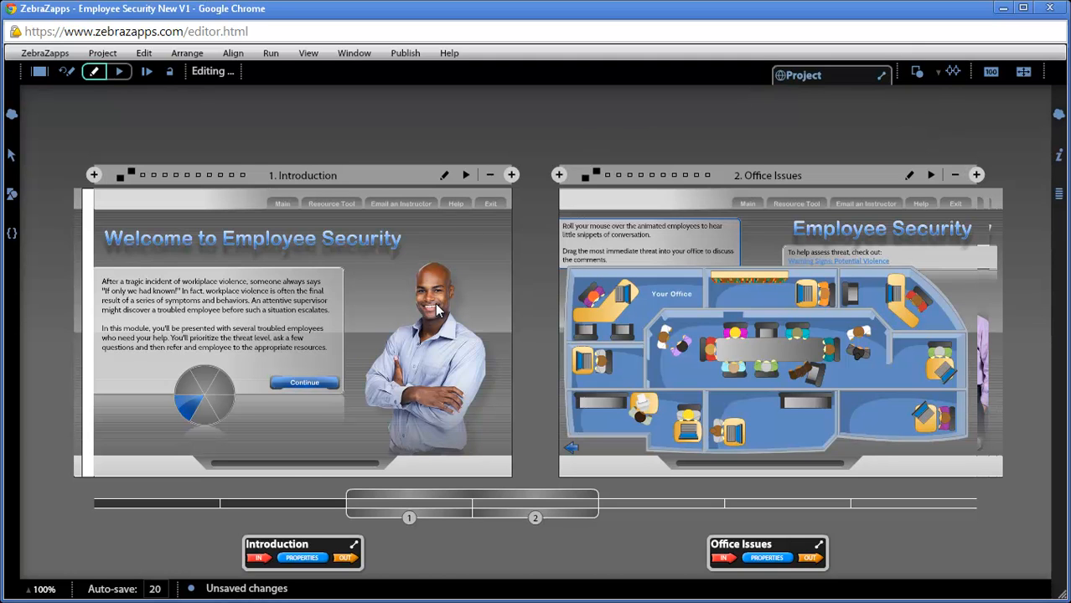
# Step: Move the Introduction event between Questioning and Referral, and return it to its place before Office Issues
pyautogui.moveTo(437, 308); pyautogui.dragTo(465, 318)
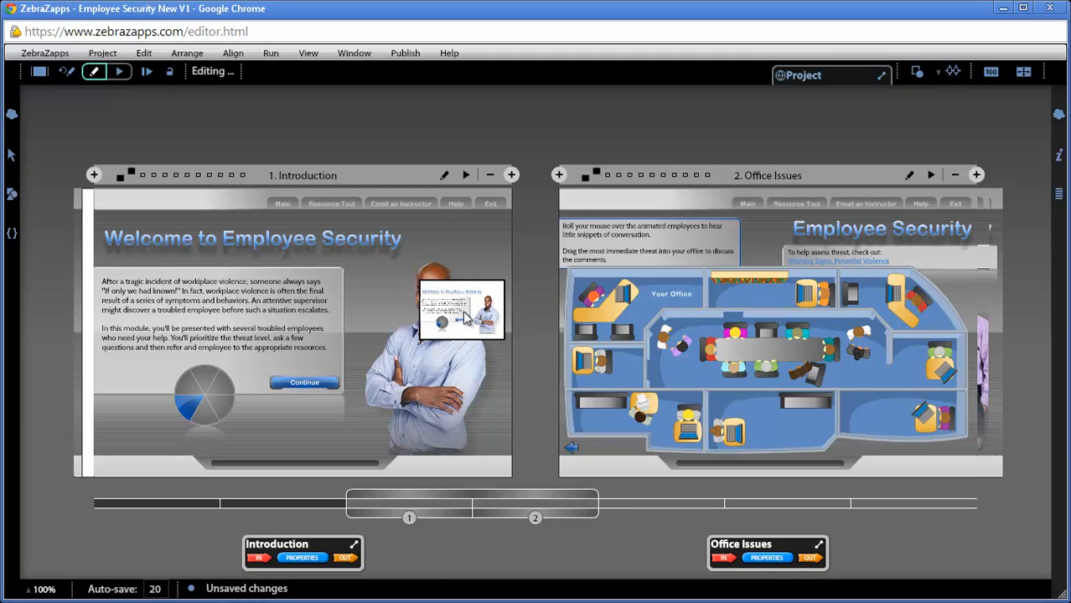
pyautogui.moveTo(466, 319); pyautogui.dragTo(713, 470)
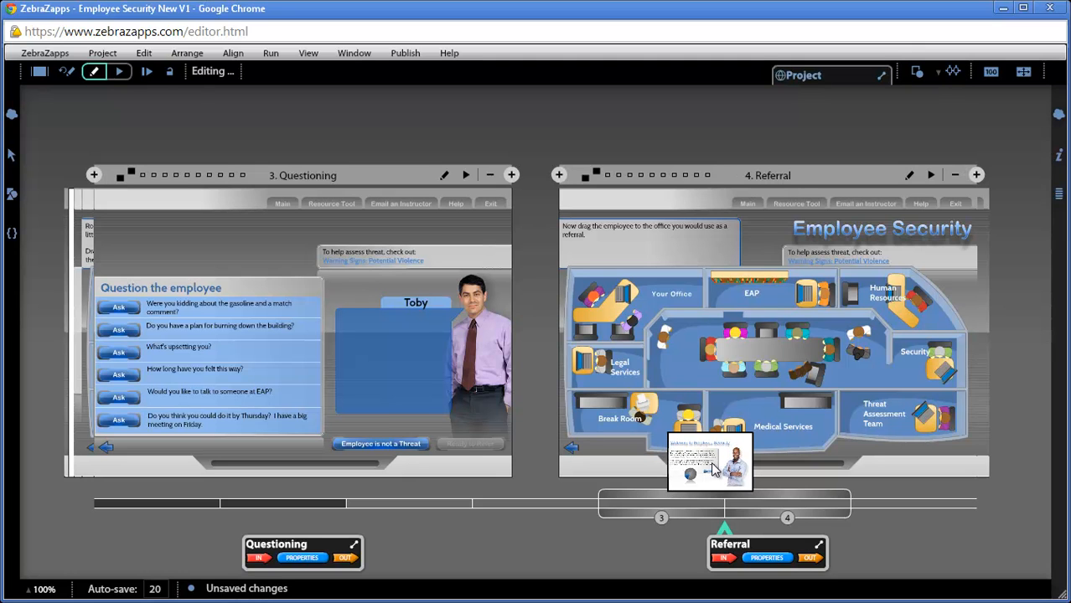
pyautogui.moveTo(712, 470); pyautogui.dragTo(715, 470)
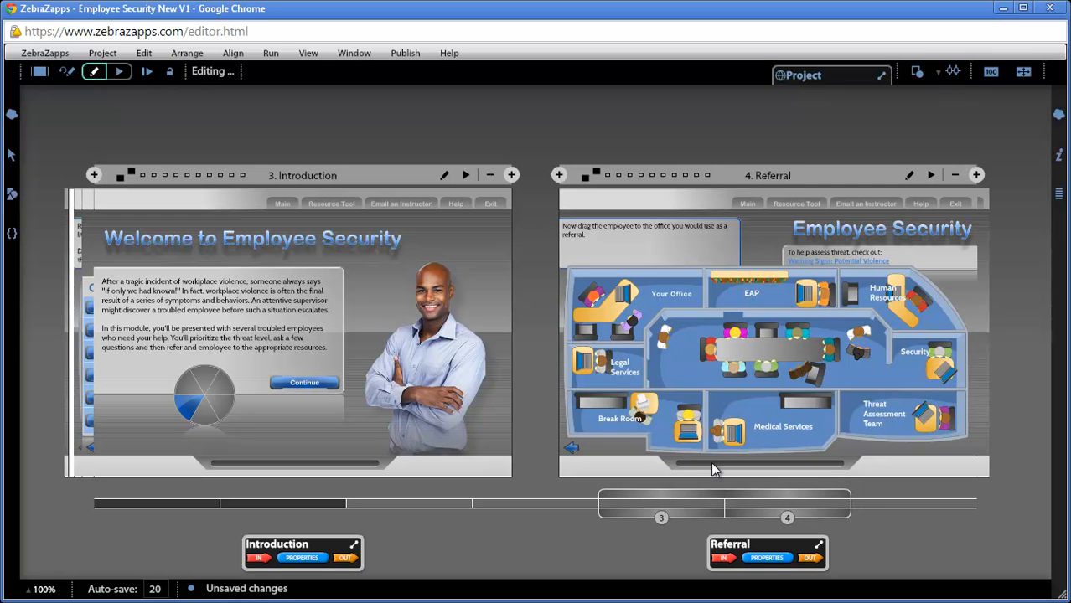
pyautogui.moveTo(678, 489); pyautogui.dragTo(564, 478)
pyautogui.moveTo(726, 355)
pyautogui.mouseDown()
pyautogui.moveTo(529, 445)
pyautogui.moveTo(505, 470)
pyautogui.moveTo(370, 459)
pyautogui.mouseUp()
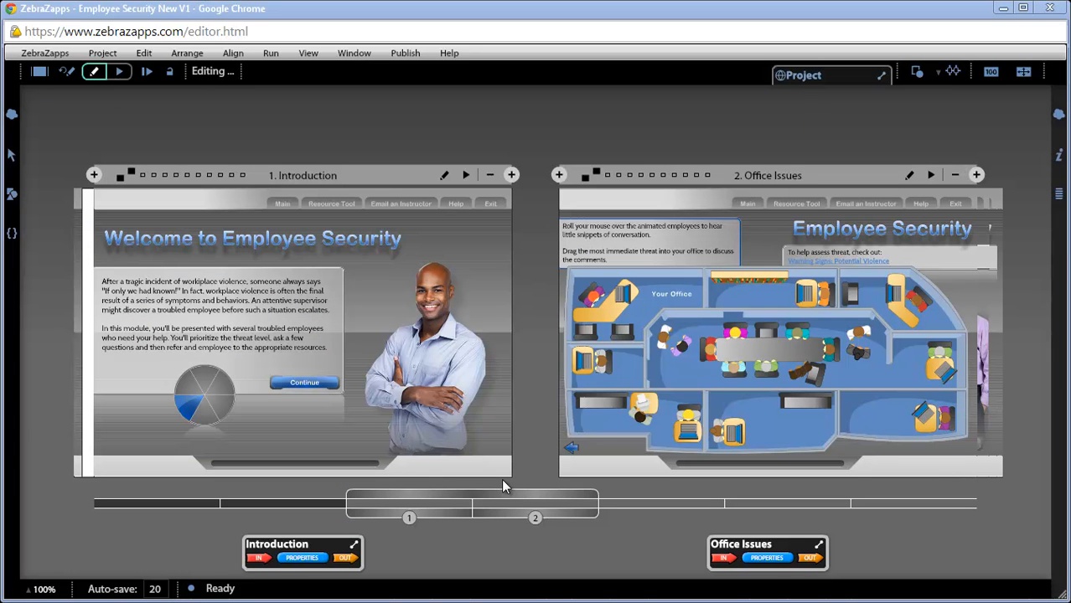